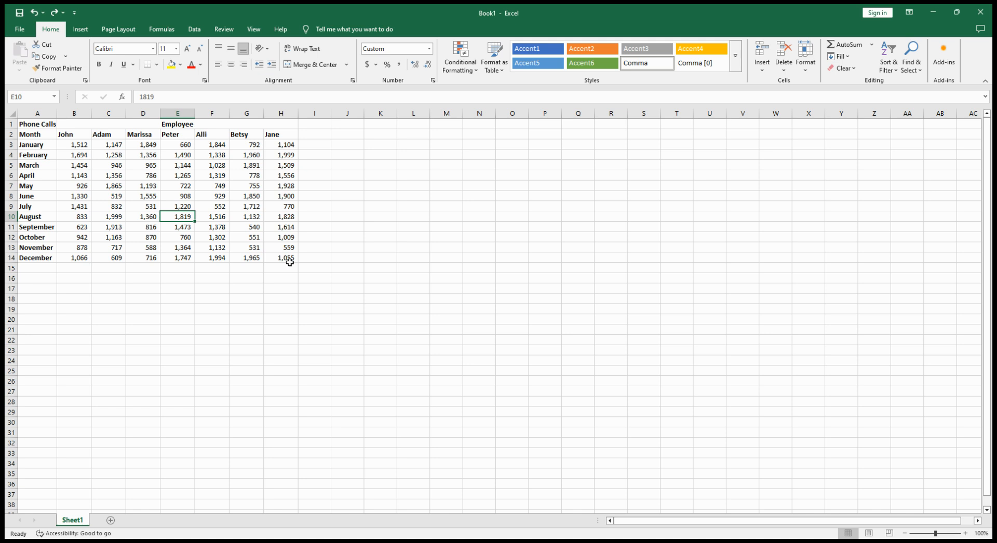
click(289, 262)
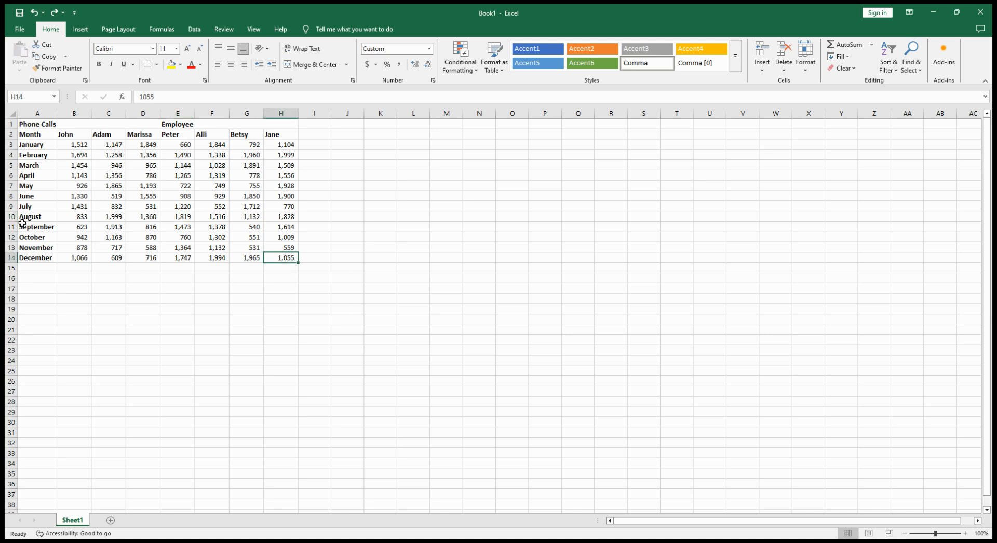
drag(74, 145, 285, 260)
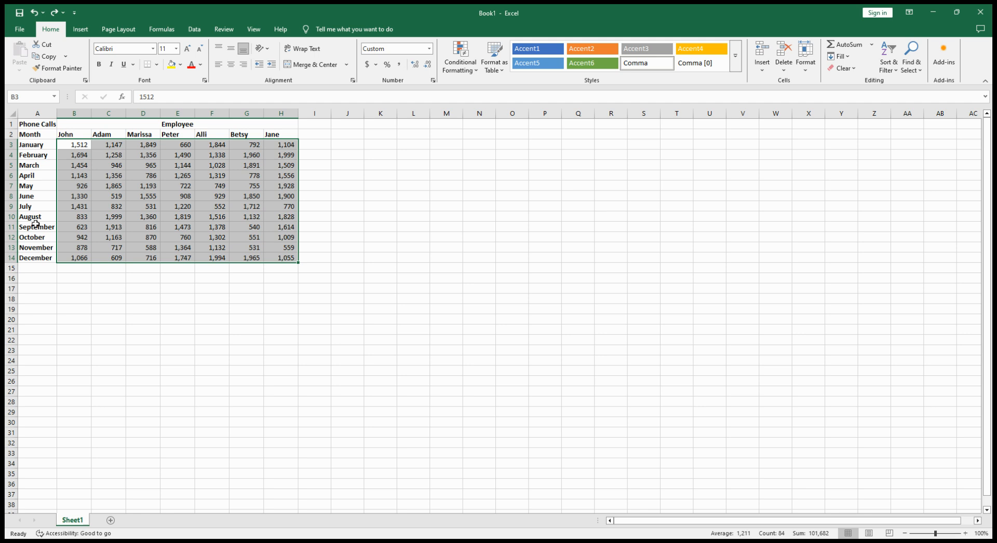
click(257, 250)
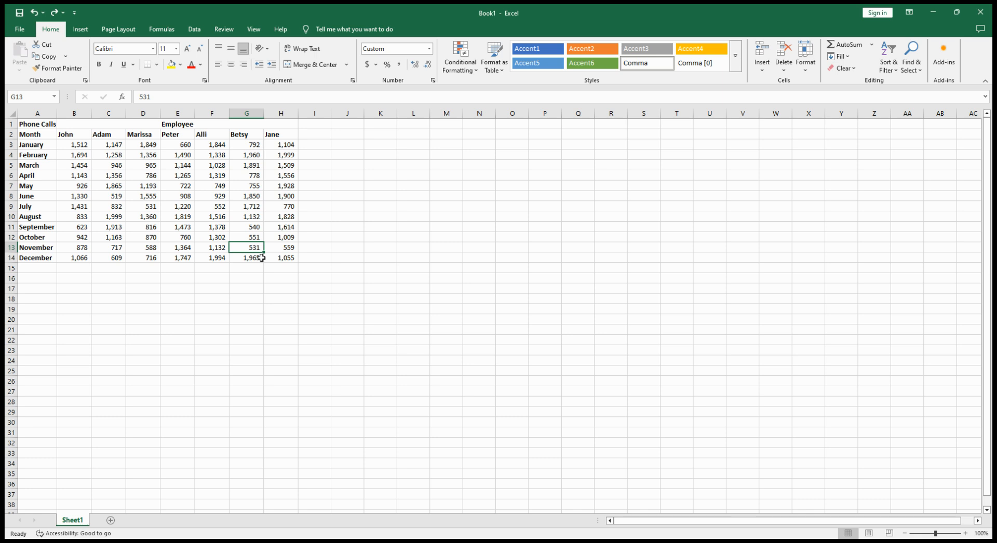
click(284, 259)
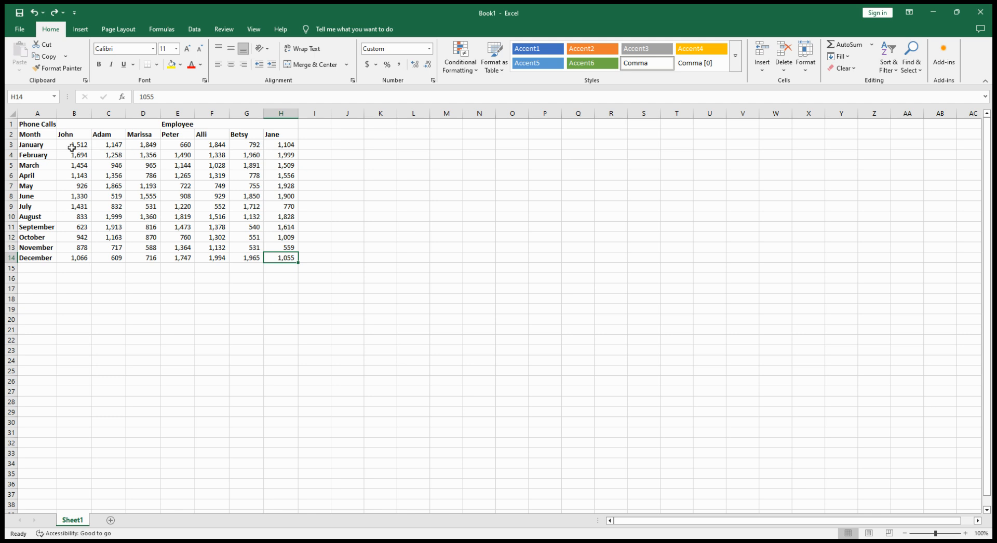
click(451, 536)
Convert the phone call data in A2:H14 into a table that uses row 2 as its headers
click(36, 196)
click(143, 186)
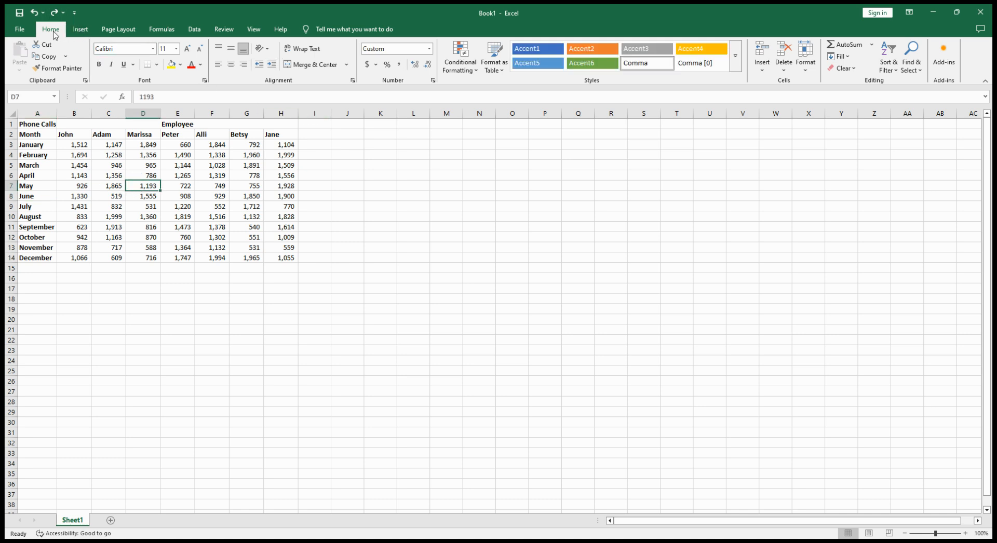
click(80, 29)
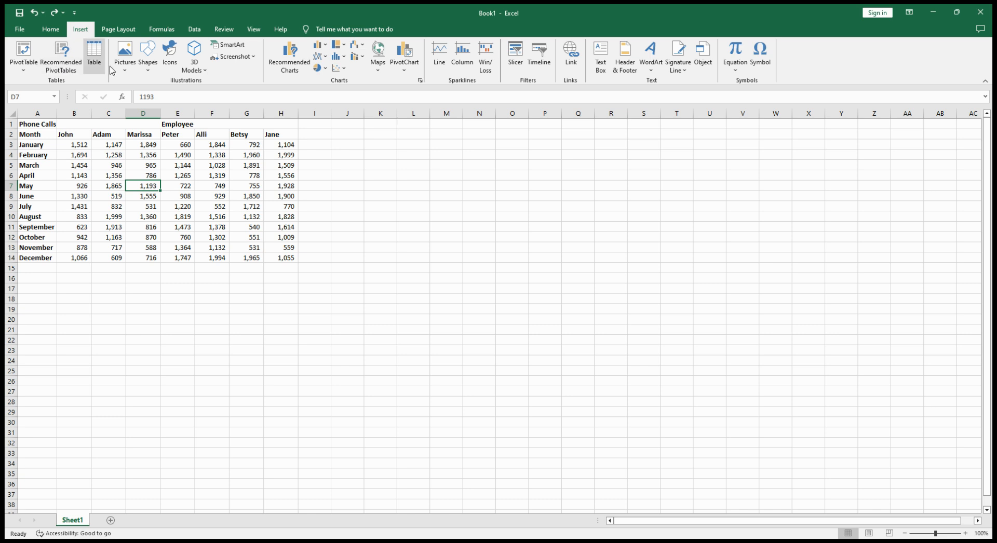
click(51, 29)
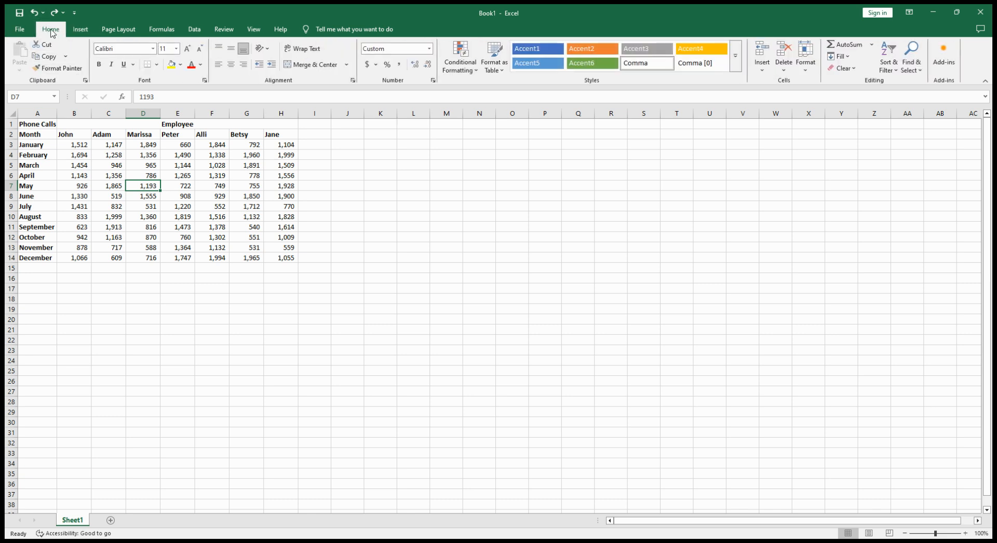
click(80, 29)
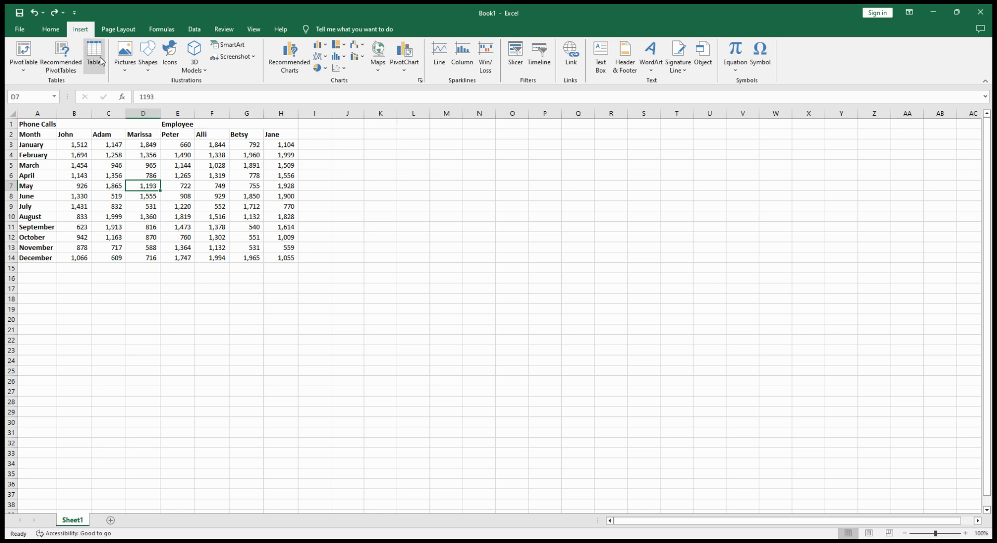
click(94, 58)
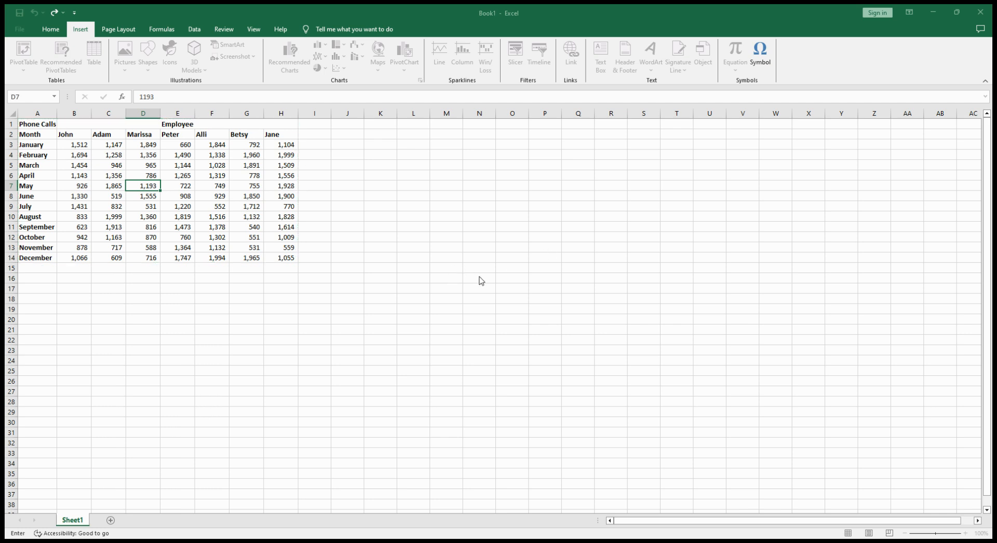
key(Return)
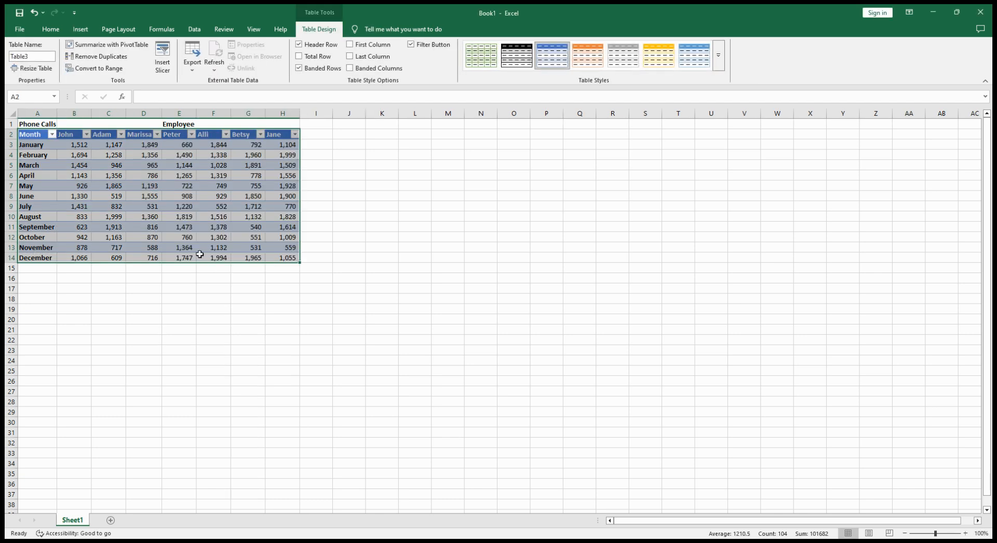
click(111, 197)
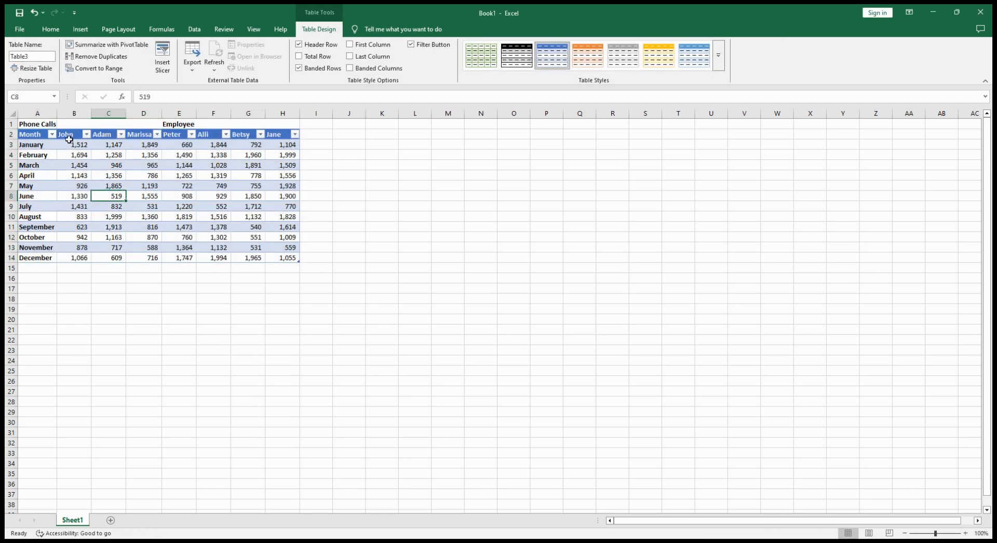
drag(29, 136, 291, 259)
click(229, 208)
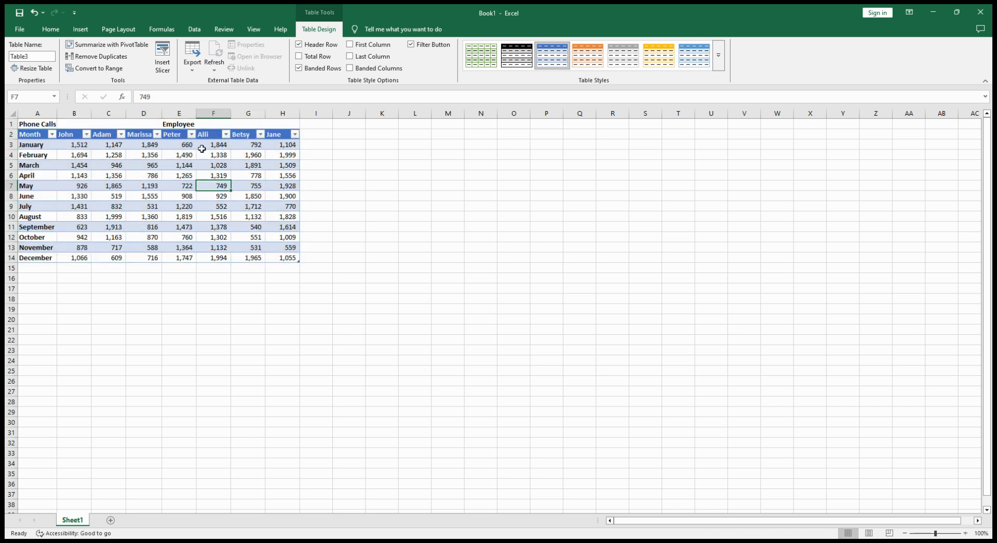
click(119, 135)
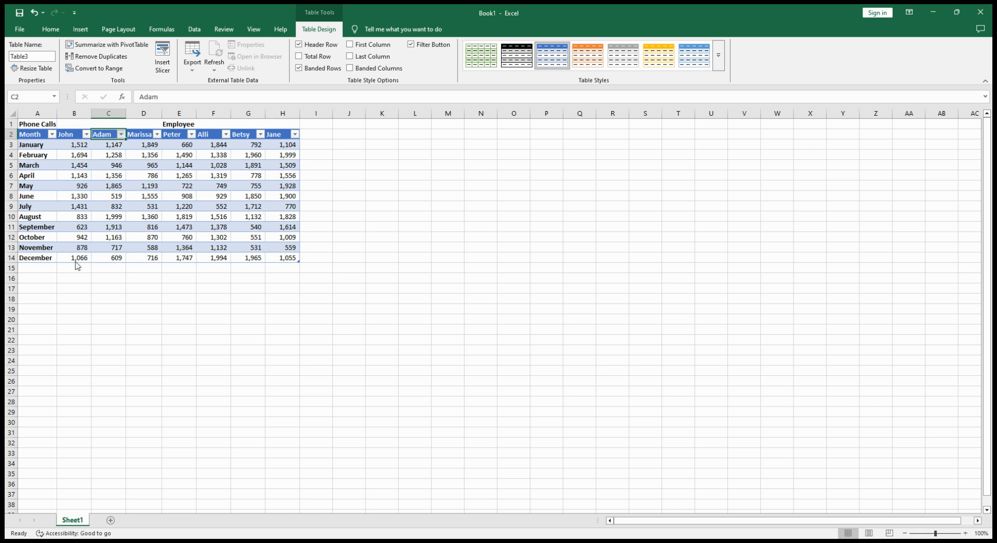
click(83, 208)
drag(30, 144, 294, 145)
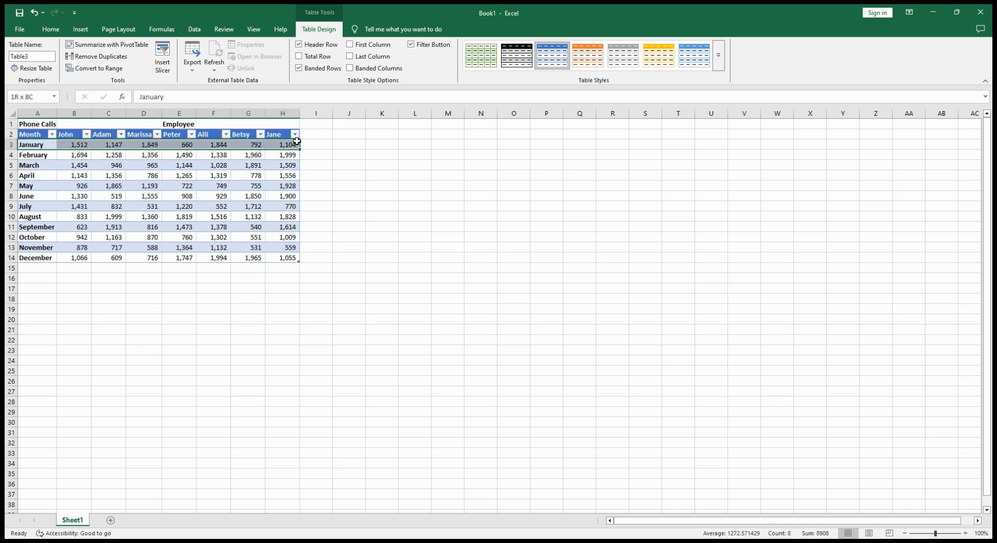
Try the dark blue and light green table styles on the table and restore the blue banded medium style
click(224, 205)
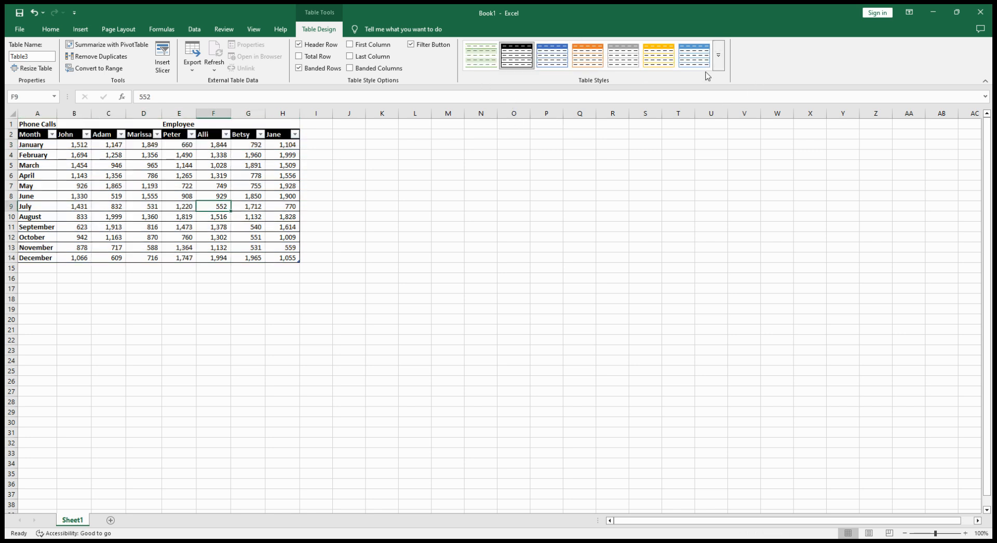
click(722, 62)
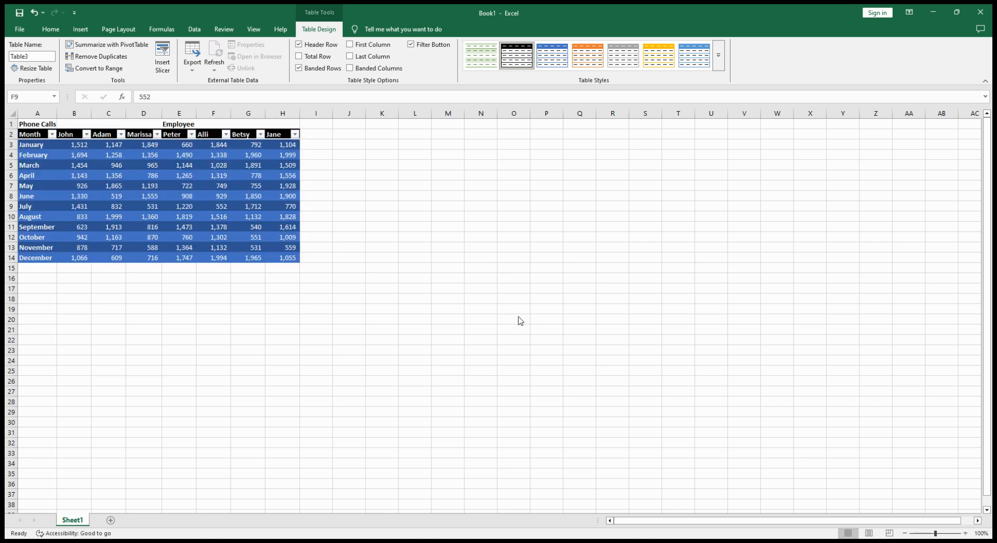
click(520, 317)
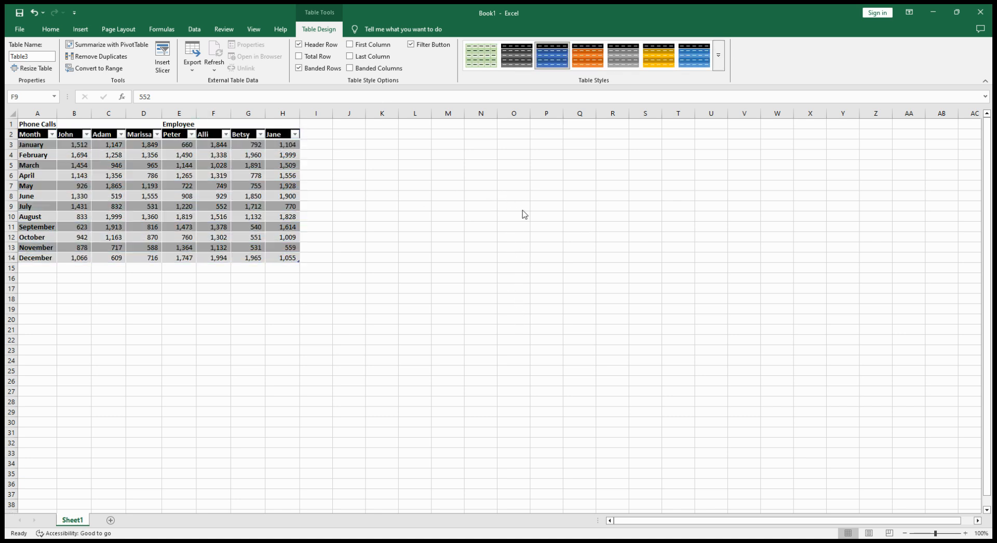
click(497, 131)
click(718, 59)
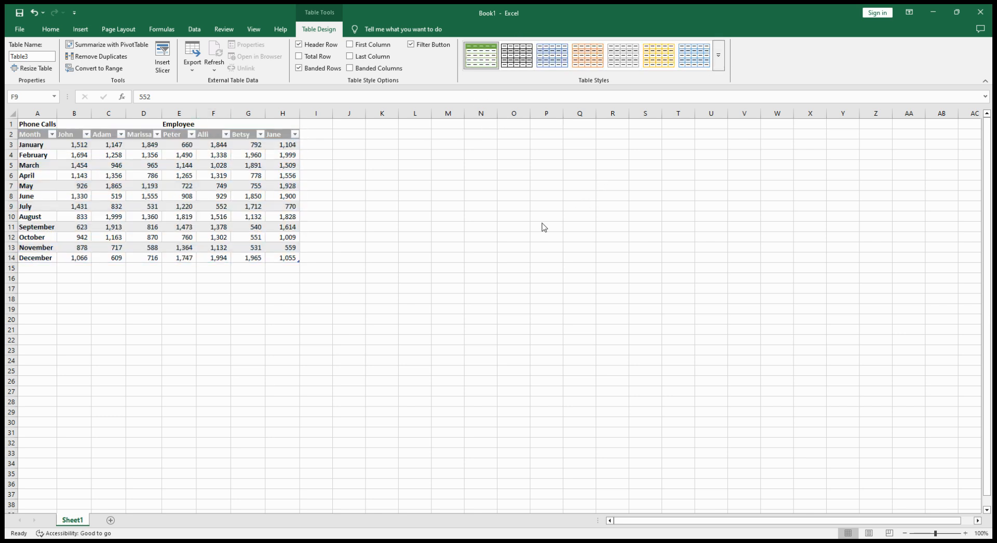
click(145, 184)
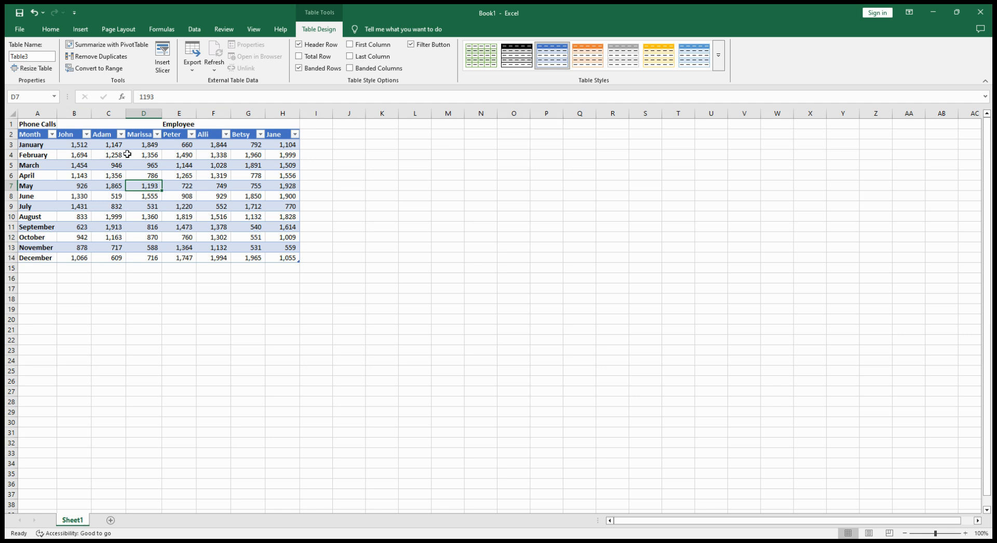
click(49, 155)
click(41, 165)
click(190, 234)
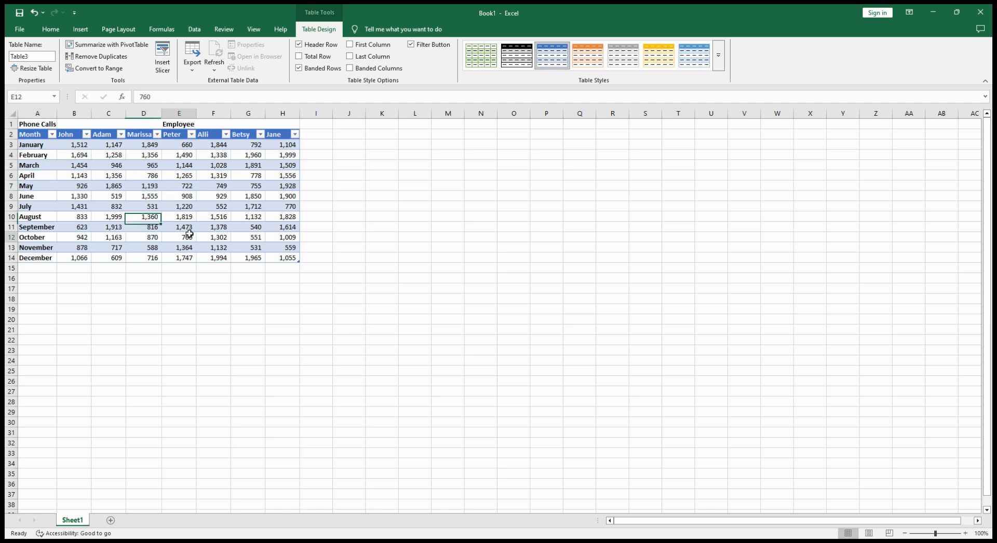
drag(37, 145, 290, 259)
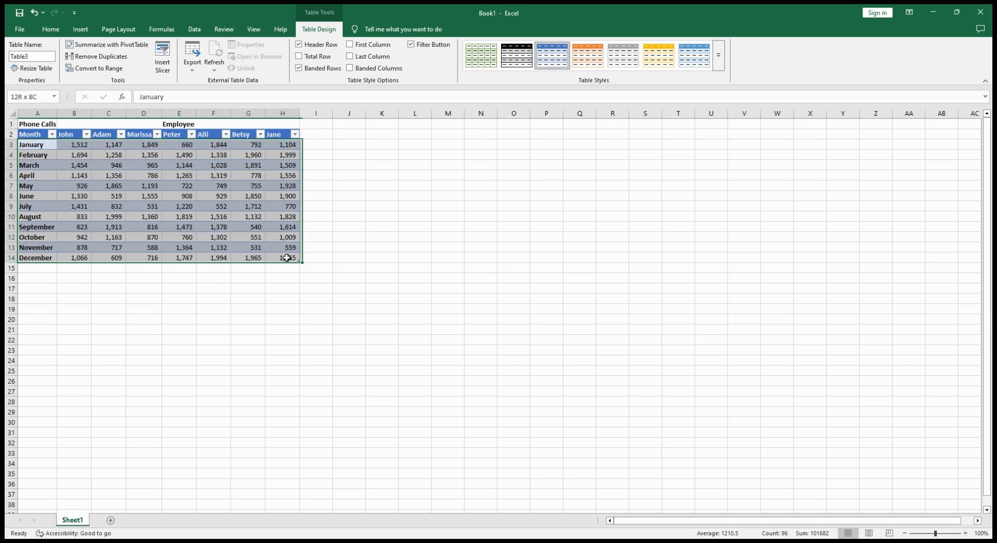
click(138, 196)
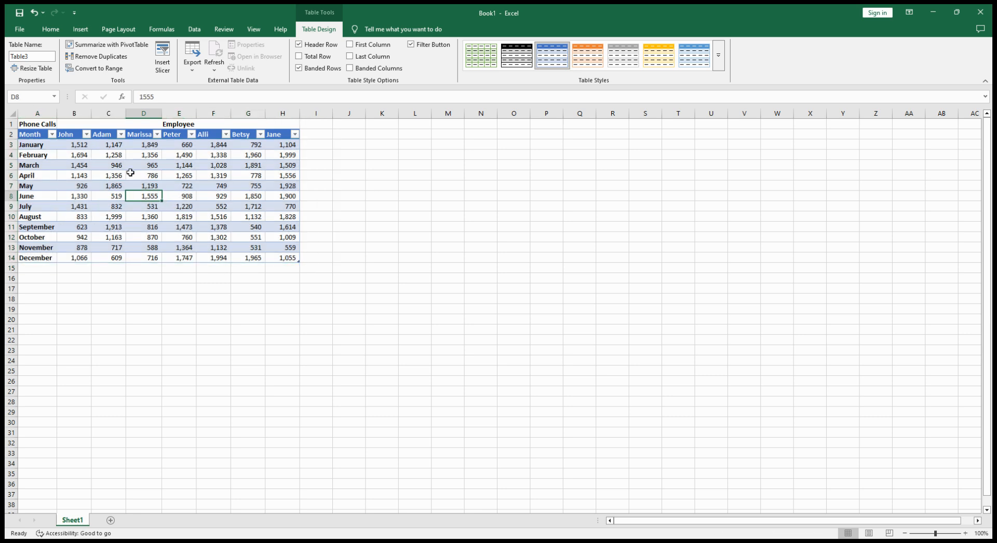
Add a total row to the table and compare the subtotal in H15 with the values in H3:H14
key(Right)
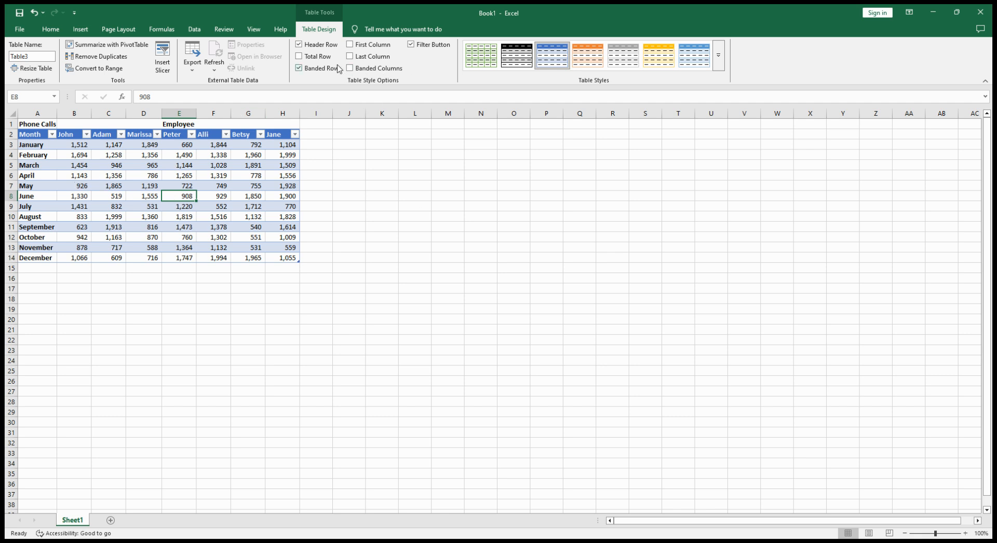
click(299, 57)
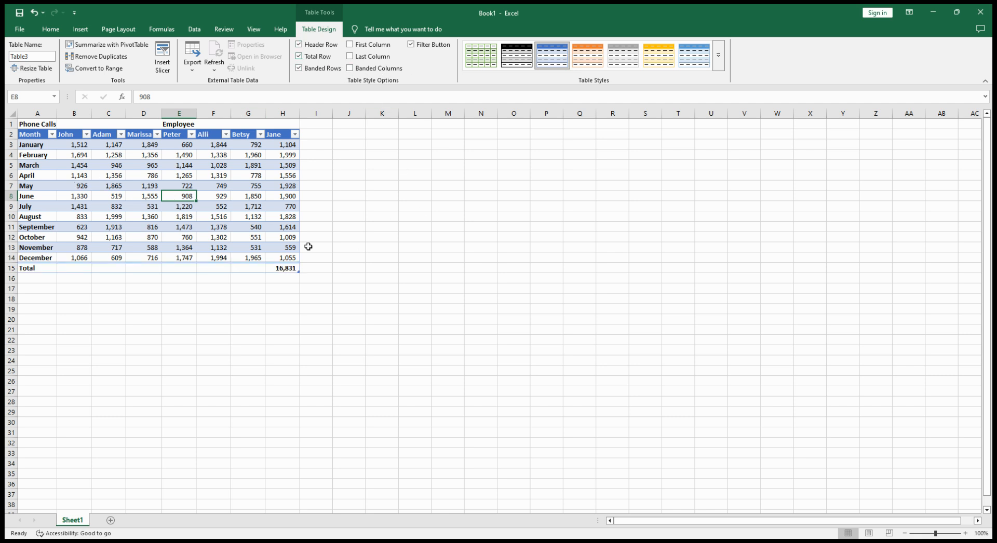
click(279, 269)
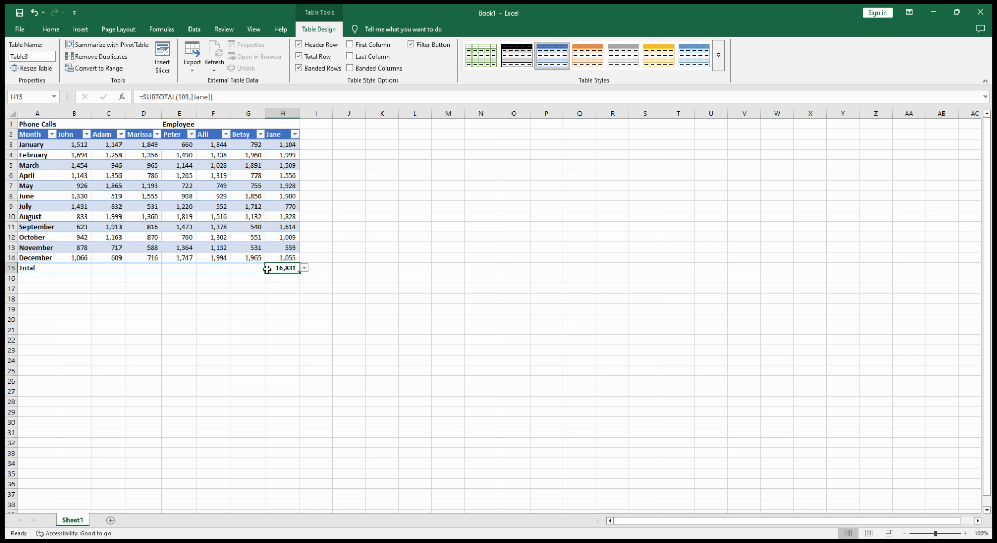
drag(293, 145, 292, 258)
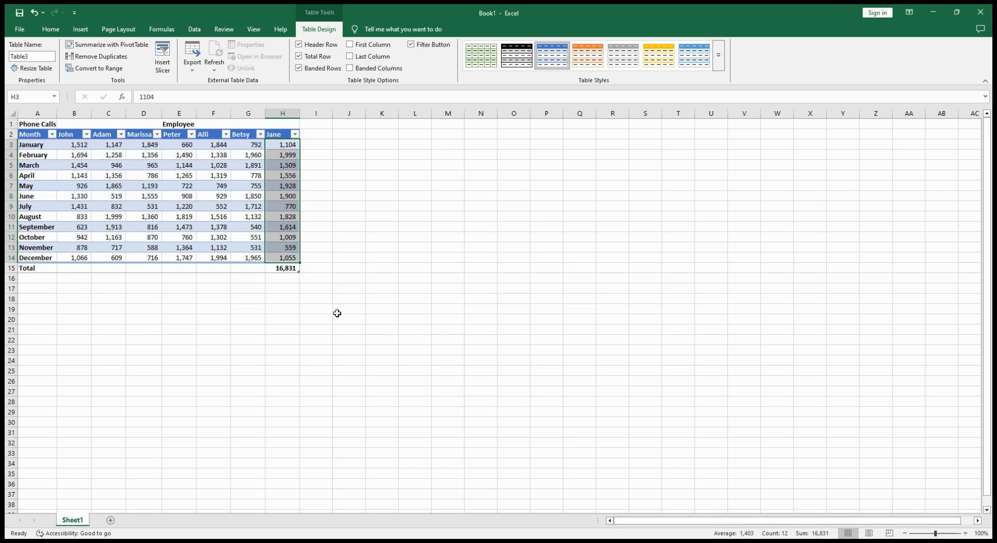
Set the total row cells G15 and F15 to the Sum of their columns
click(271, 269)
click(254, 269)
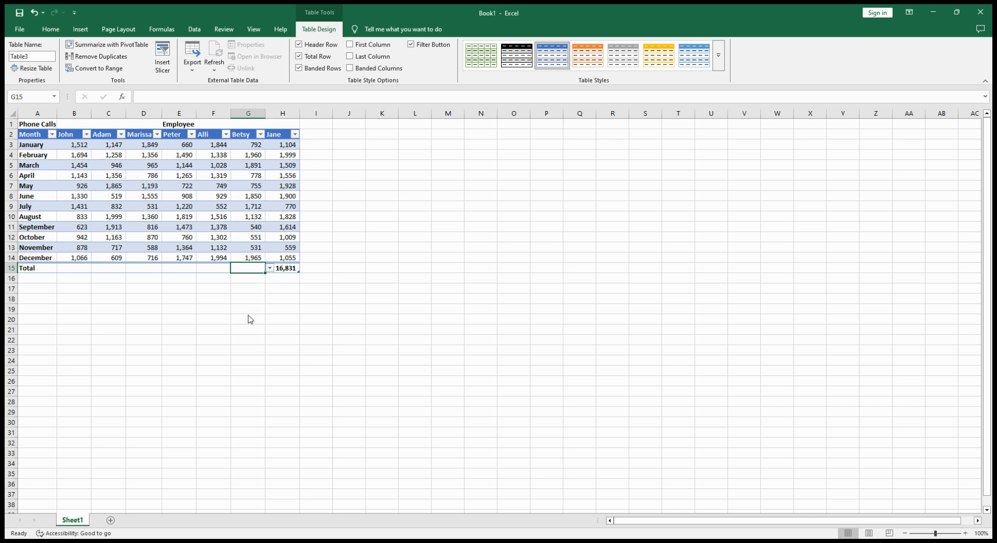
click(211, 275)
click(222, 269)
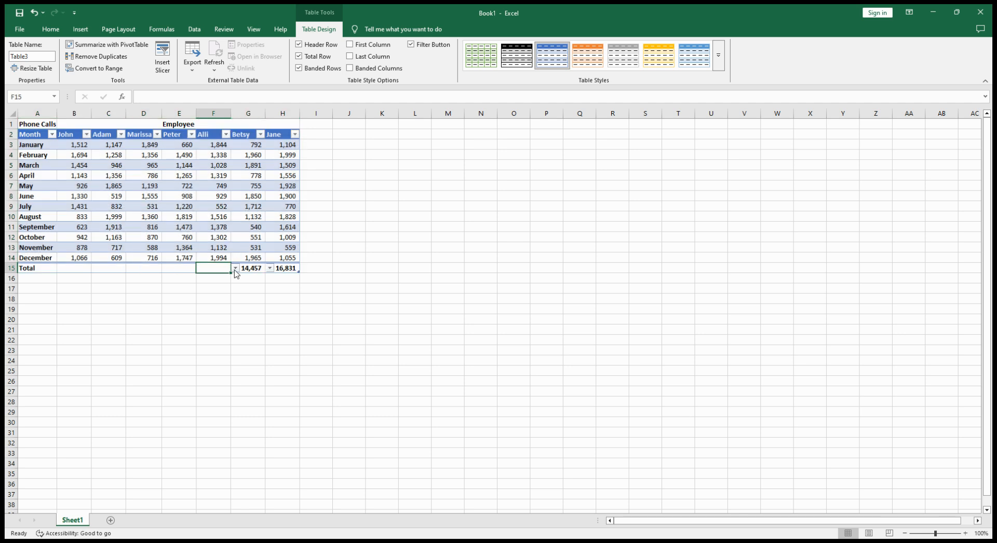
click(216, 314)
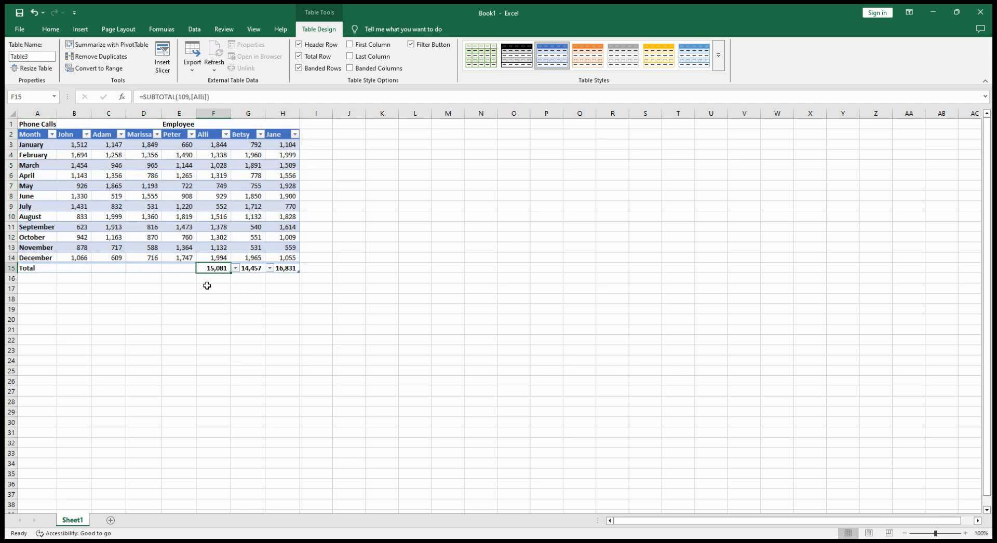
Set the total row cells E15, D15, C15 and B15 to the Sum of their columns
click(193, 270)
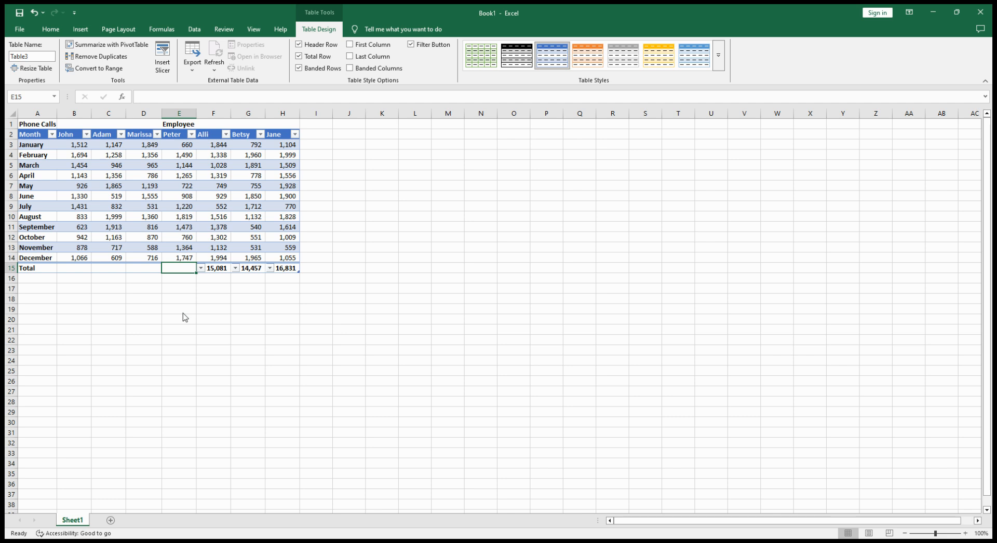
click(184, 319)
click(155, 270)
click(147, 319)
click(123, 270)
click(131, 268)
click(107, 317)
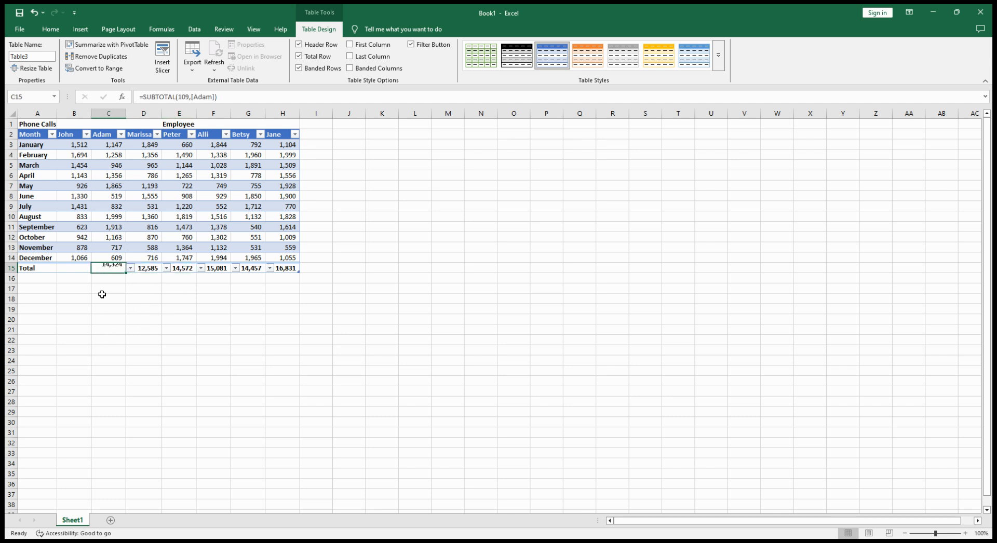
click(83, 268)
click(96, 268)
click(71, 317)
Review the column B monthly values against their total and inspect the subtotal cells B15 and C15
click(111, 300)
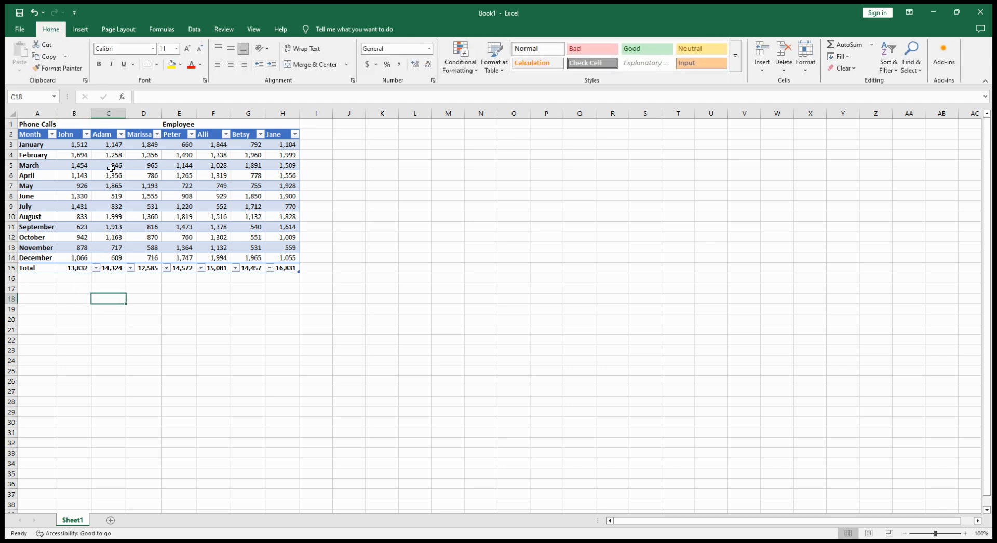
drag(79, 144, 77, 247)
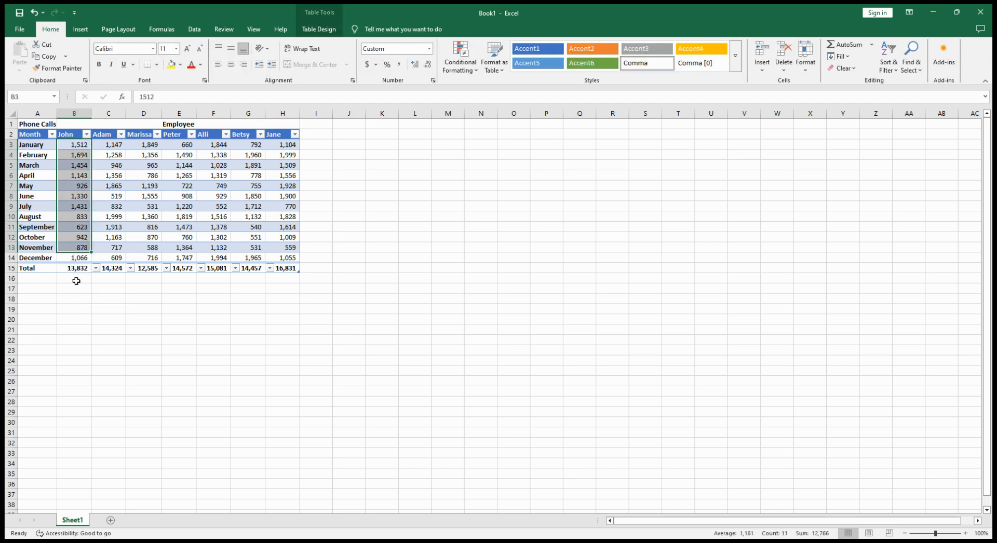
click(76, 268)
click(117, 268)
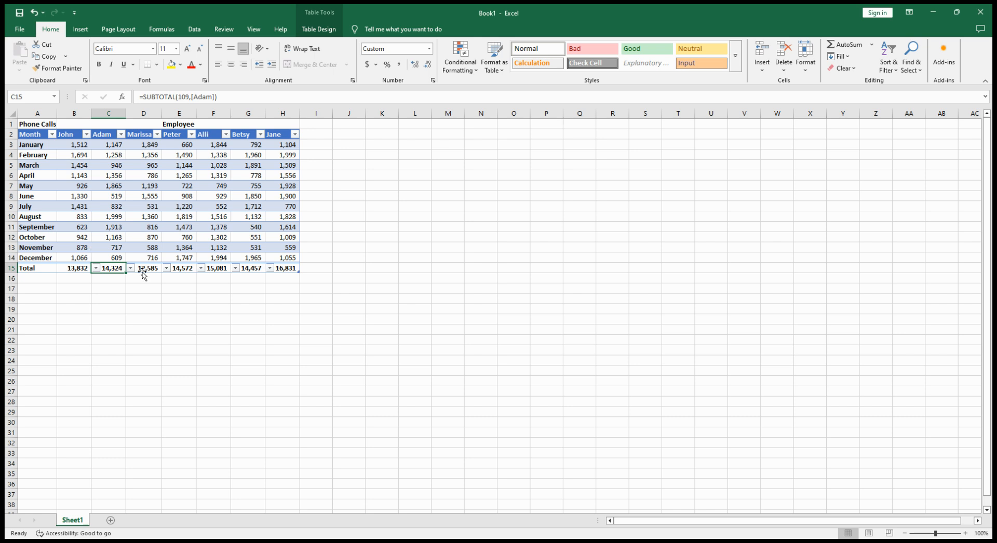
click(148, 309)
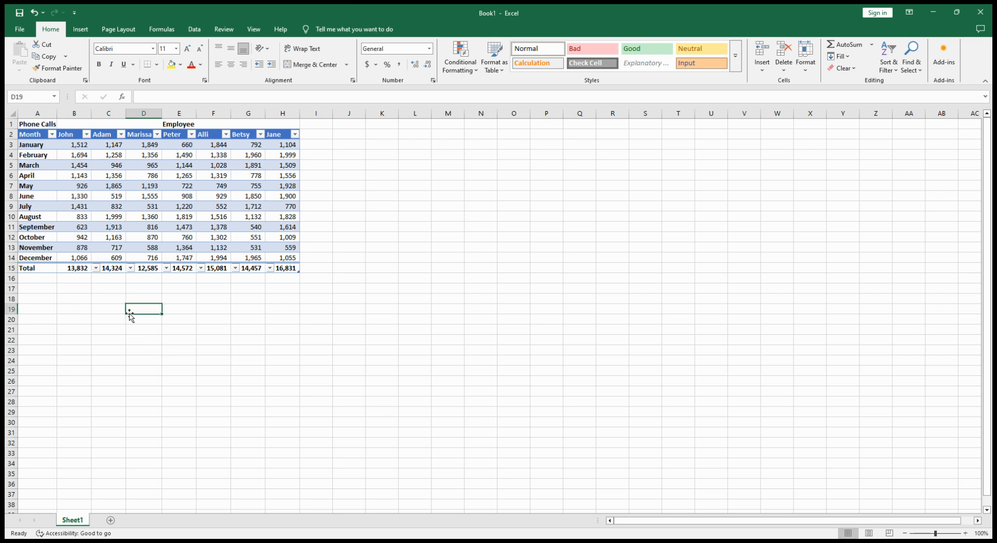
Review the totals in B15:H15 against the monthly values in B3:H14 and the headers in B2:H2, and inspect subtotals D15 and H15
drag(73, 269, 319, 268)
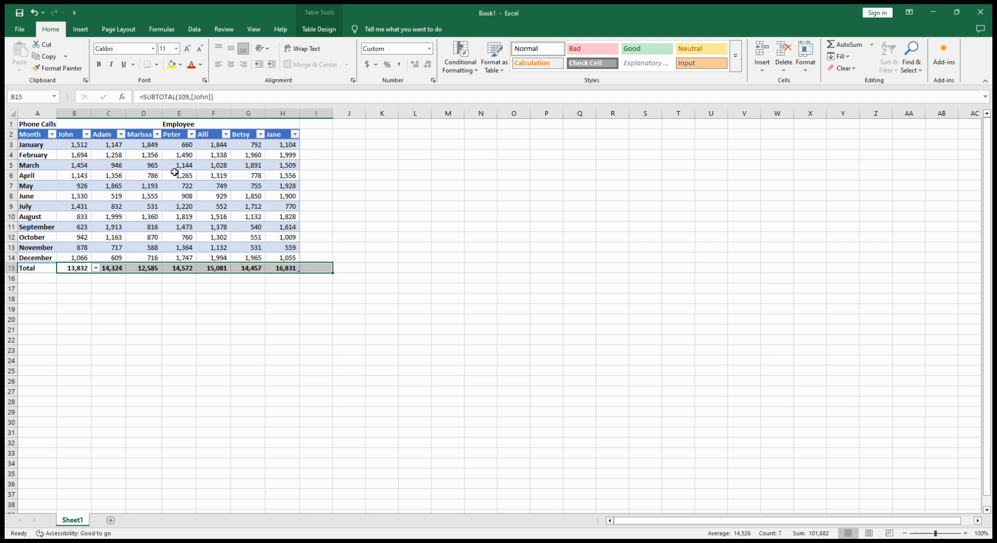
drag(64, 144, 315, 258)
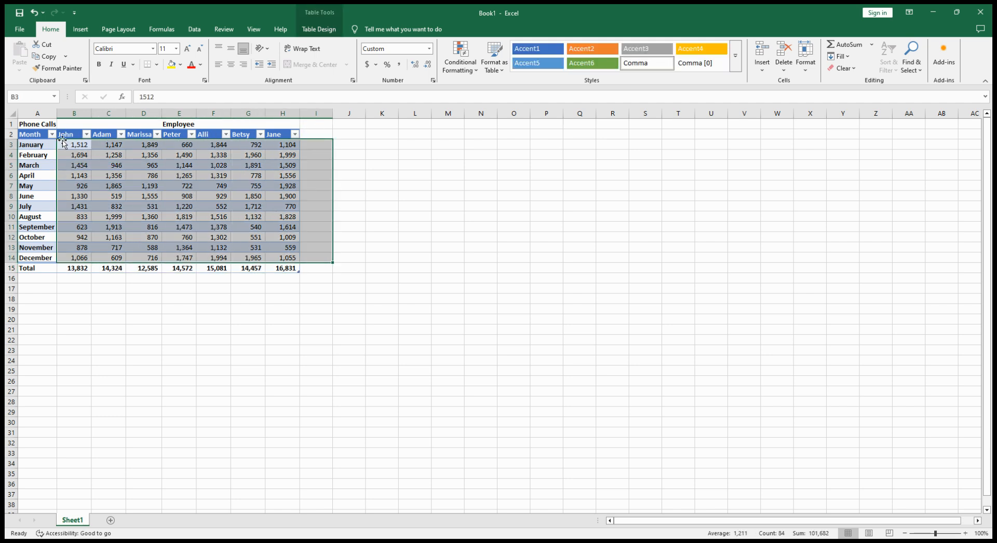
drag(66, 135, 286, 135)
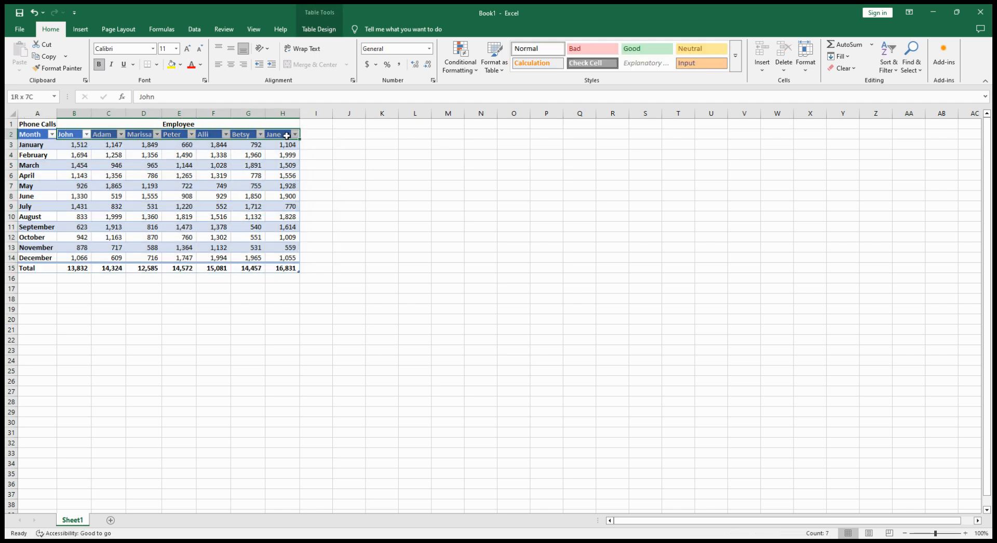
click(143, 269)
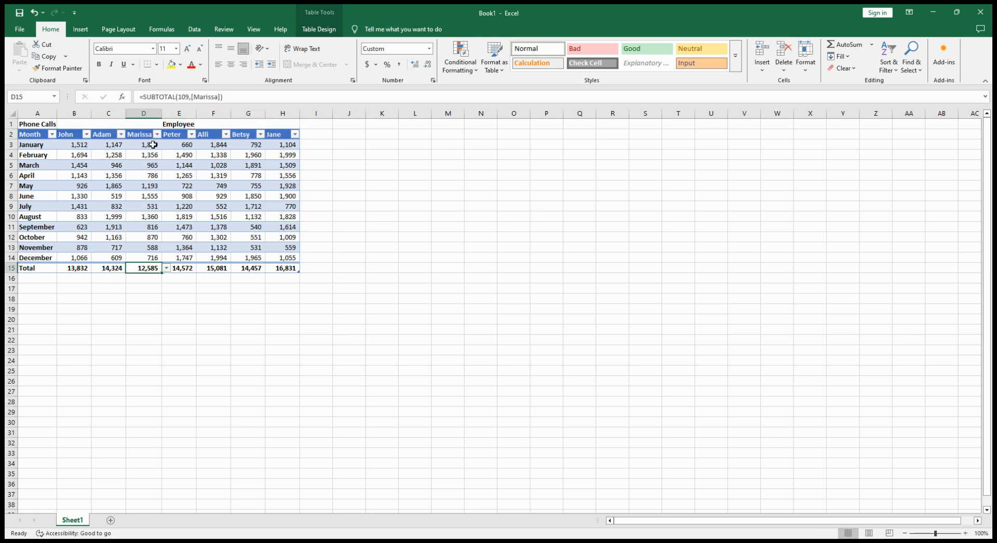
click(143, 113)
click(153, 269)
click(290, 266)
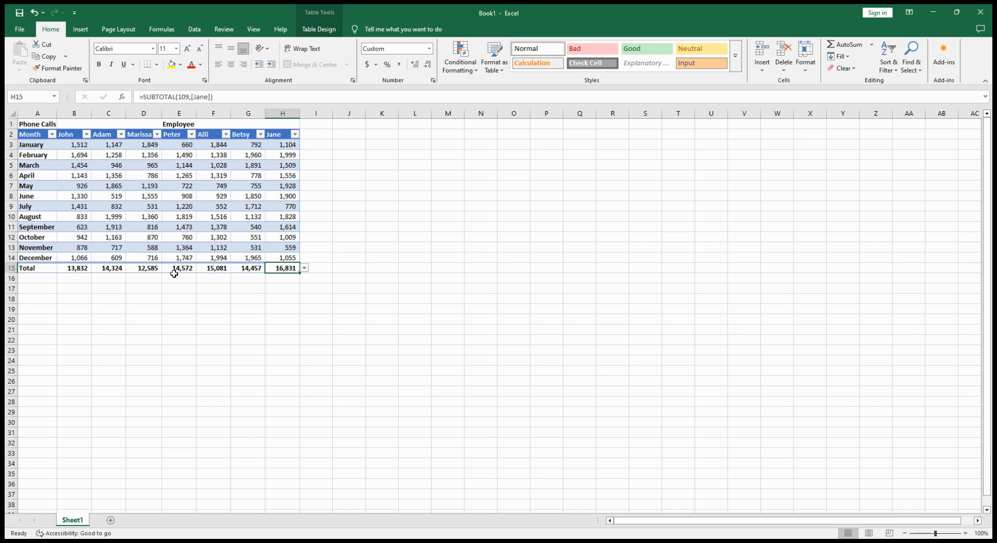
Apply the green-yellow-red color scale conditional formatting to the totals in B15:H15
click(322, 268)
drag(67, 268, 278, 267)
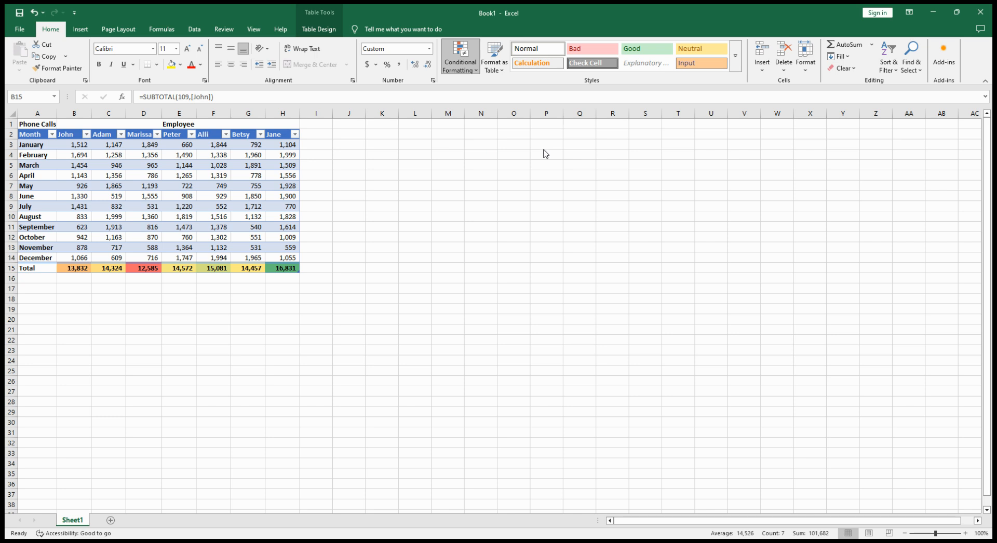
click(212, 308)
Examine the color scale shading across the totals in B15:H15, comparing the highest, lowest and middle values
click(293, 268)
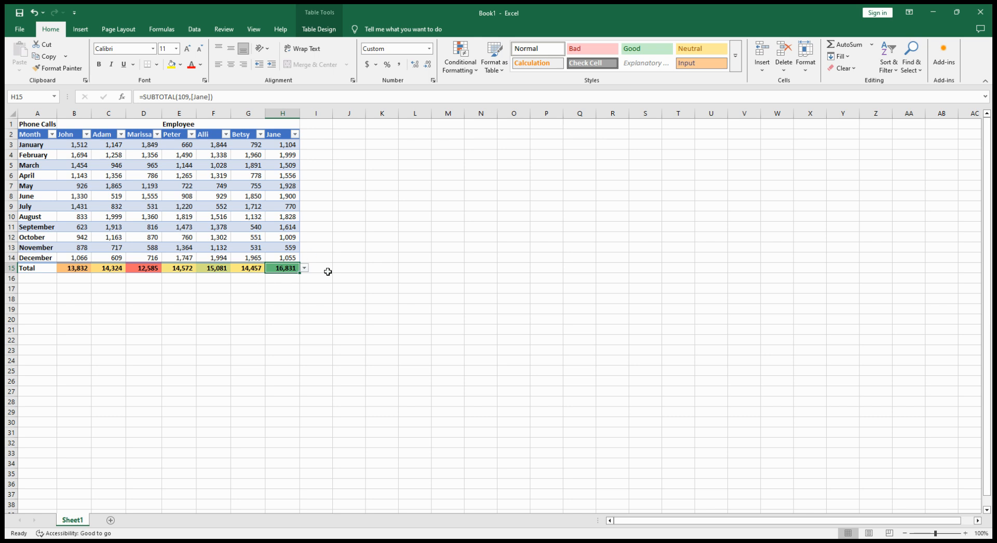
click(158, 270)
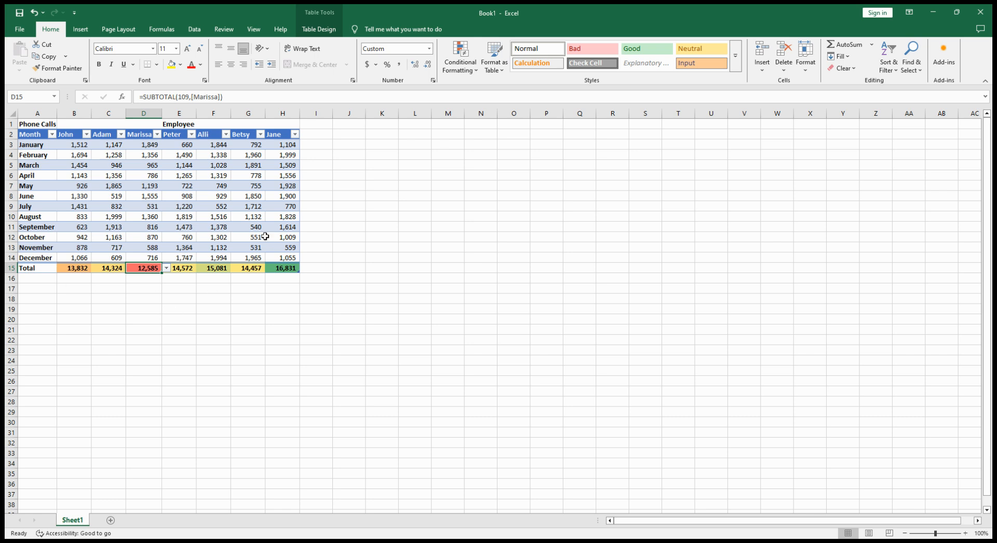
drag(240, 269, 174, 268)
drag(101, 264, 78, 268)
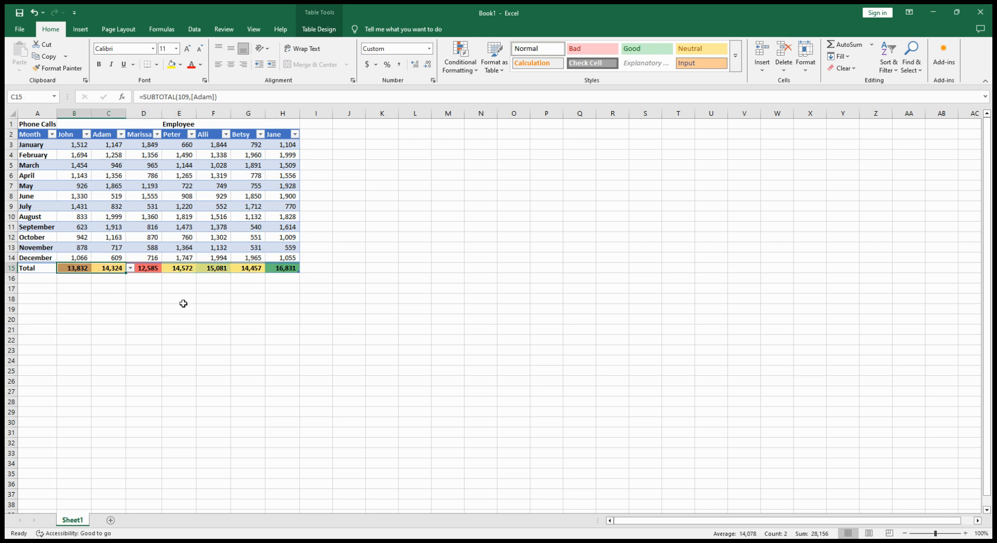
mouse_move(258, 268)
mouse_down()
mouse_move(170, 260)
mouse_move(242, 267)
mouse_up()
click(73, 277)
click(73, 268)
click(385, 235)
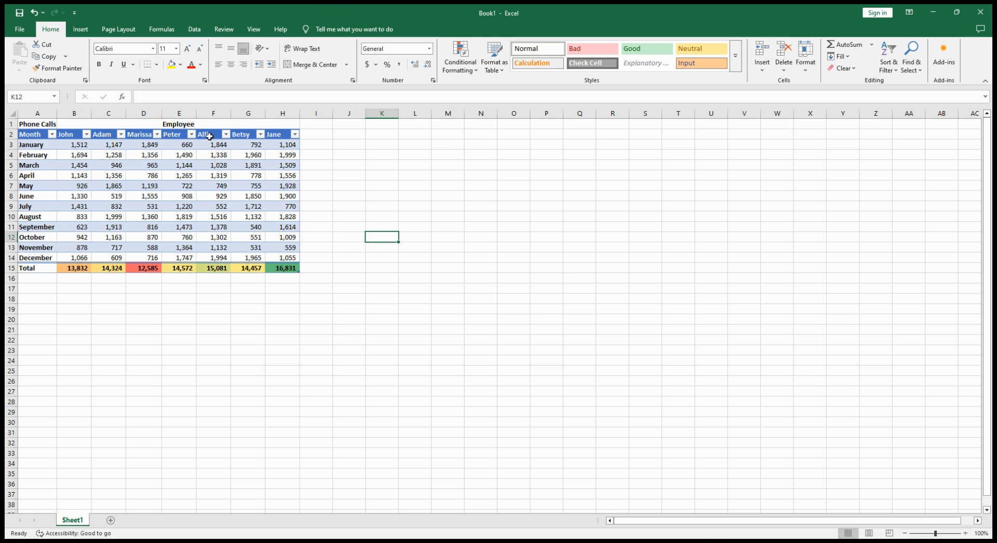
click(215, 199)
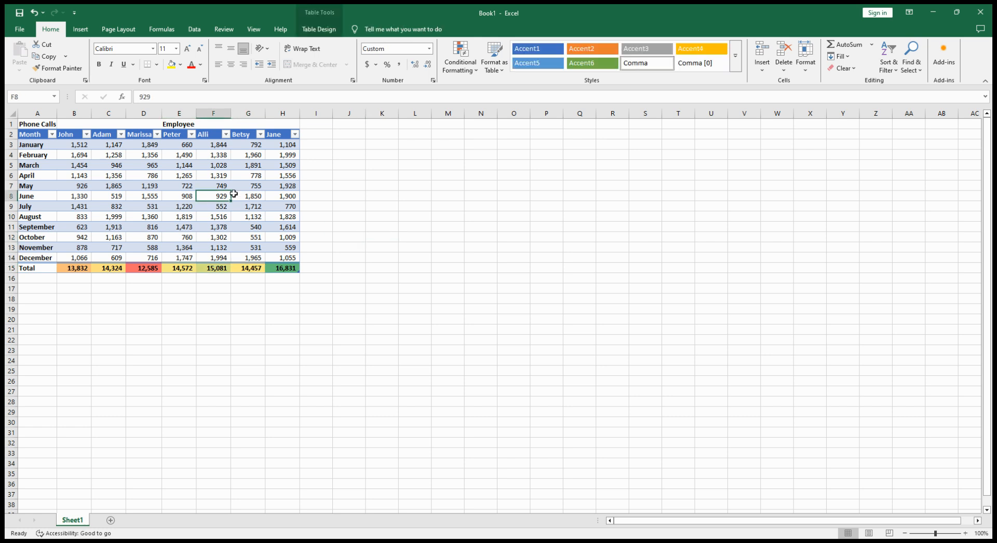